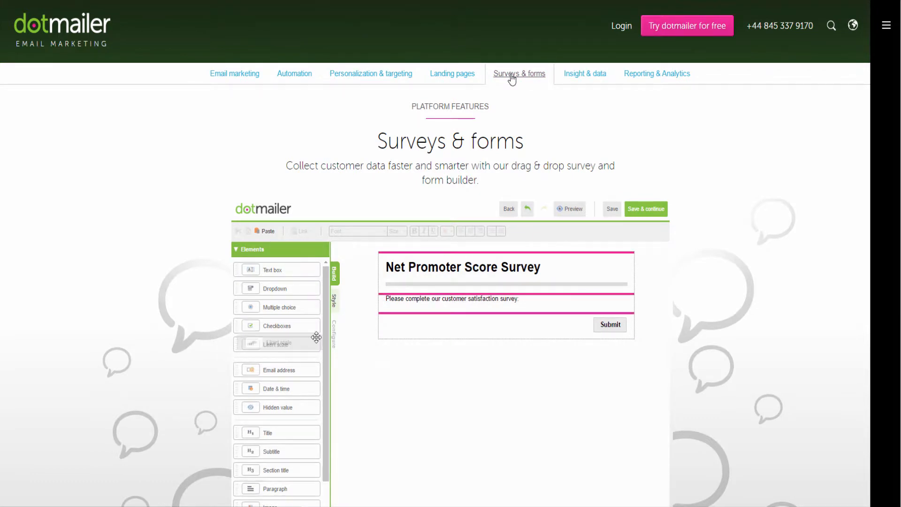
View the Reporting & Analytics feature page of the dotmailer website.
click(639, 75)
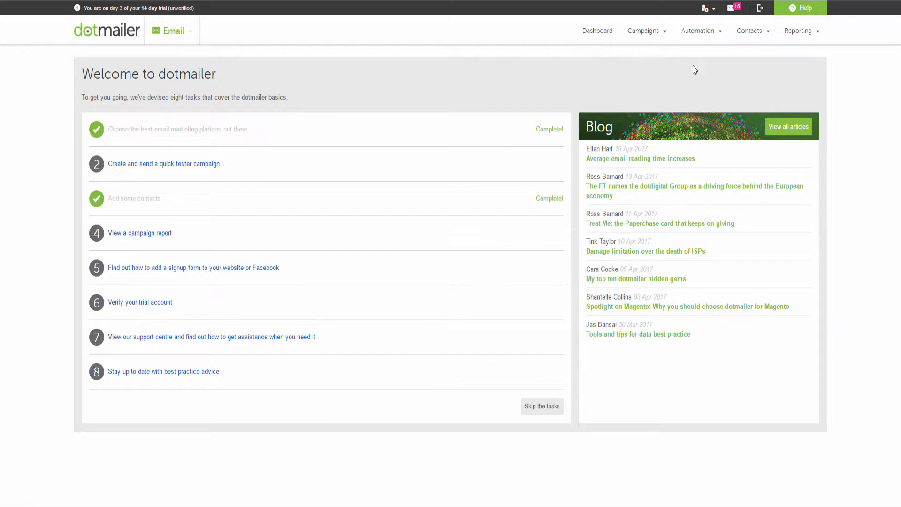
Open the list of API users in the access settings of the dotmailer account.
click(714, 8)
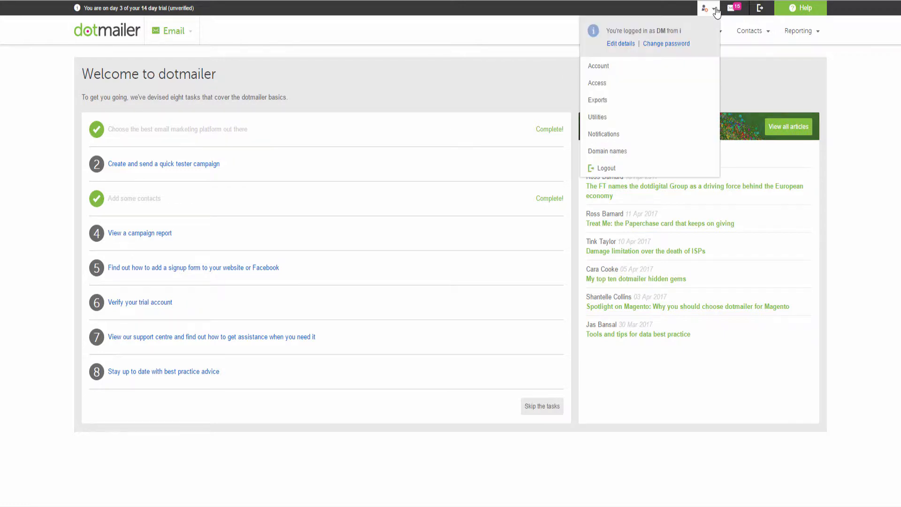
click(647, 89)
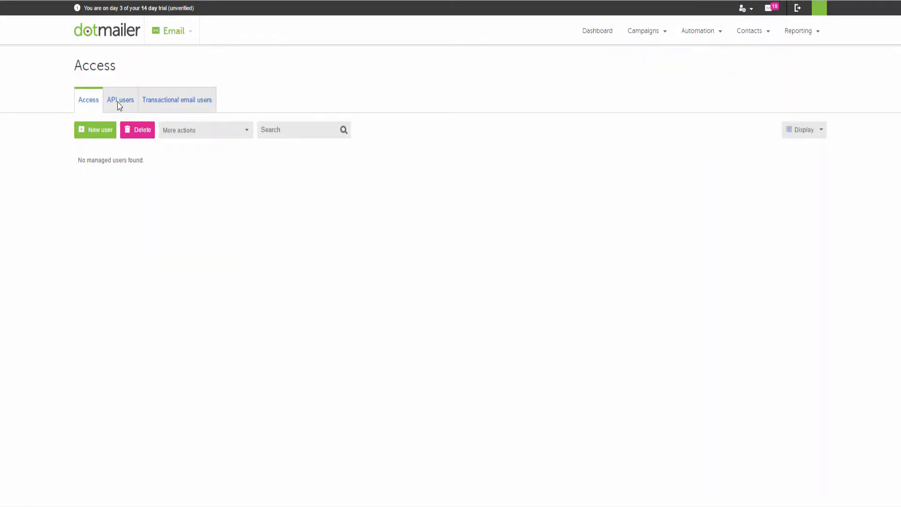
click(119, 101)
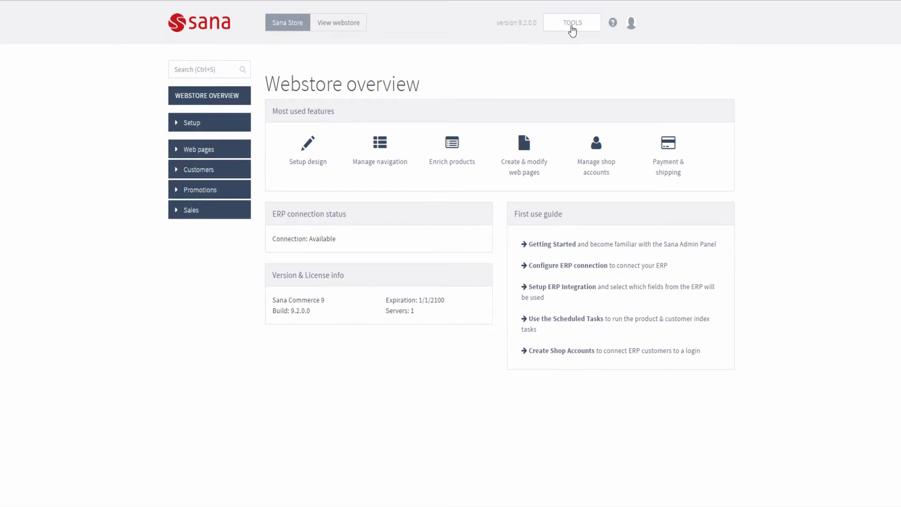
Switch to the Sana admin and open the Dotmailer scheduled task for editing.
click(572, 29)
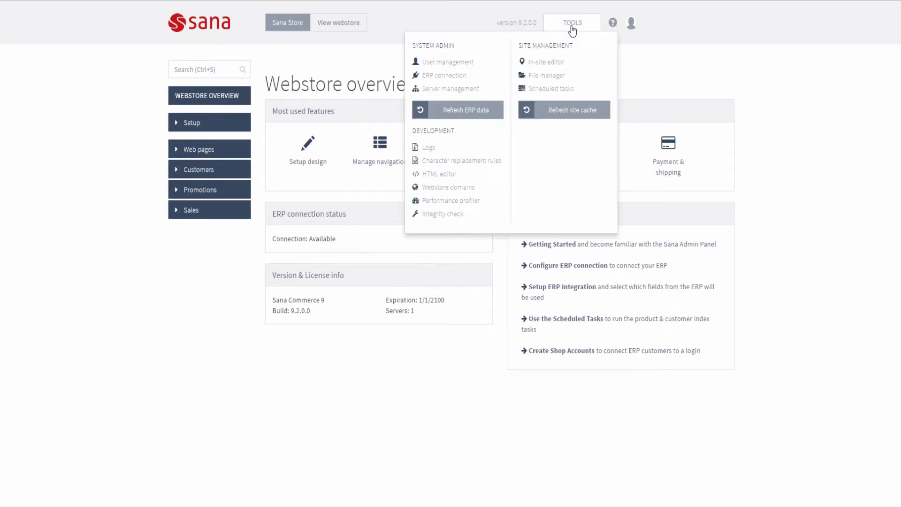
click(557, 89)
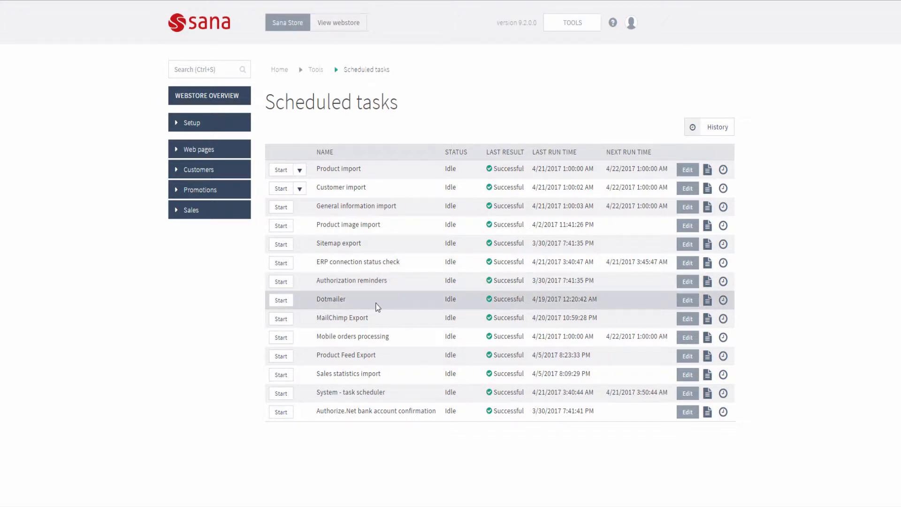
click(681, 302)
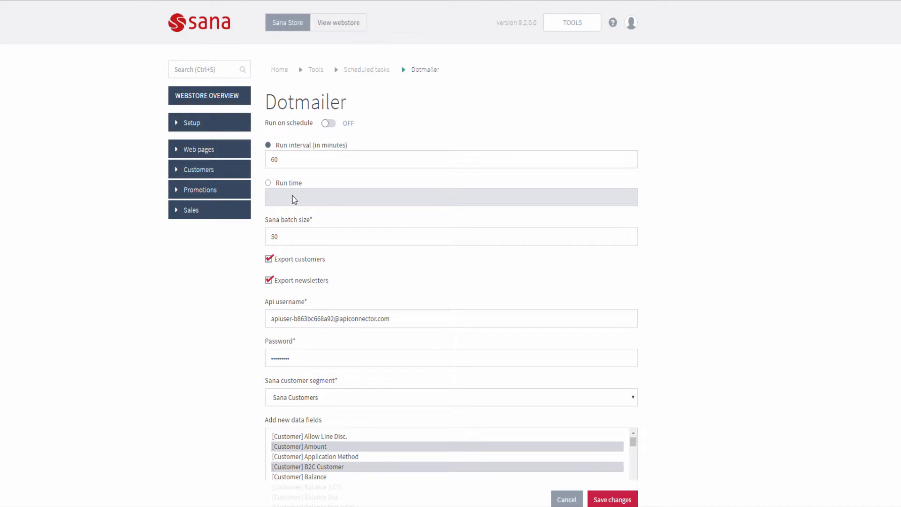
Review the Dotmailer task's batch size, API username and password fields, and the available Sana customer segments.
click(308, 235)
click(338, 402)
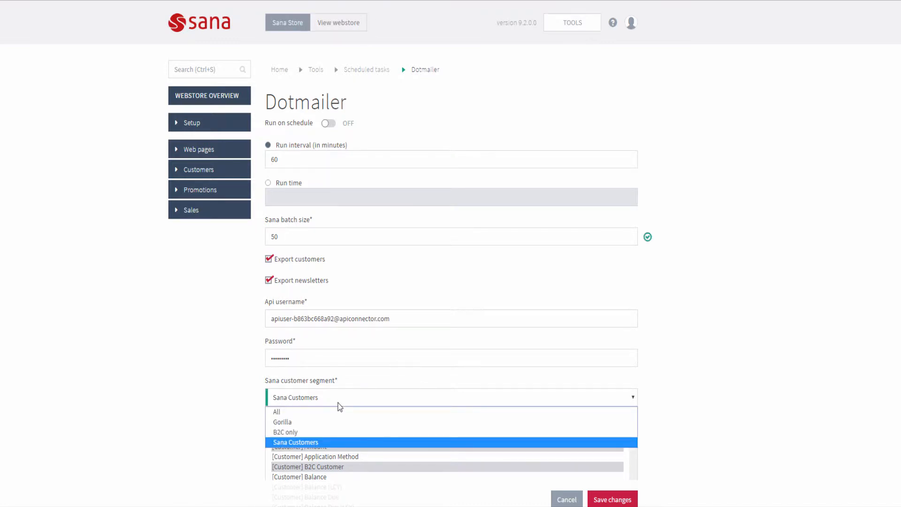
click(339, 402)
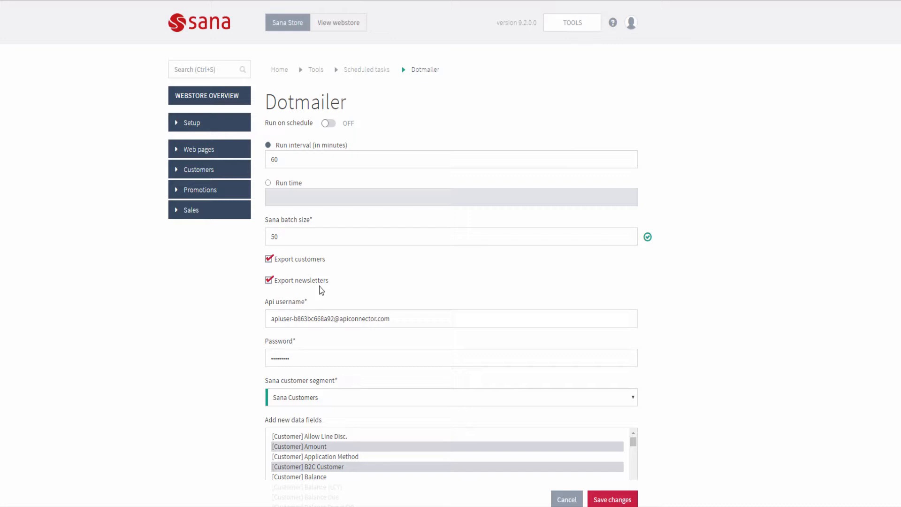
click(279, 320)
click(293, 361)
click(292, 308)
click(323, 399)
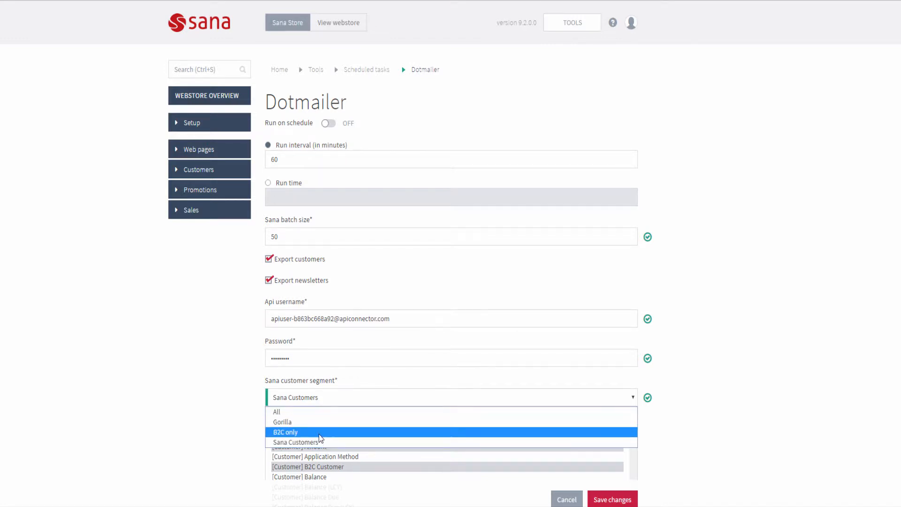
click(336, 383)
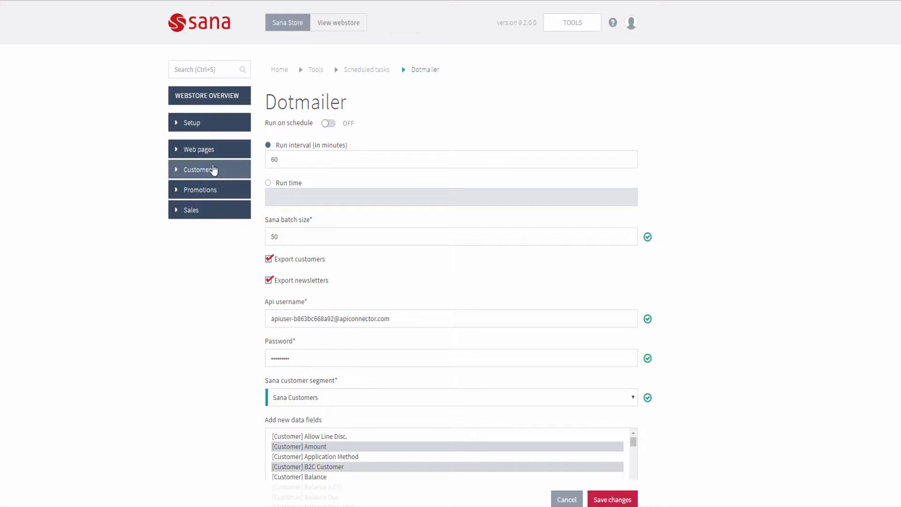
Open the customer segments overview in the Sana admin.
click(217, 172)
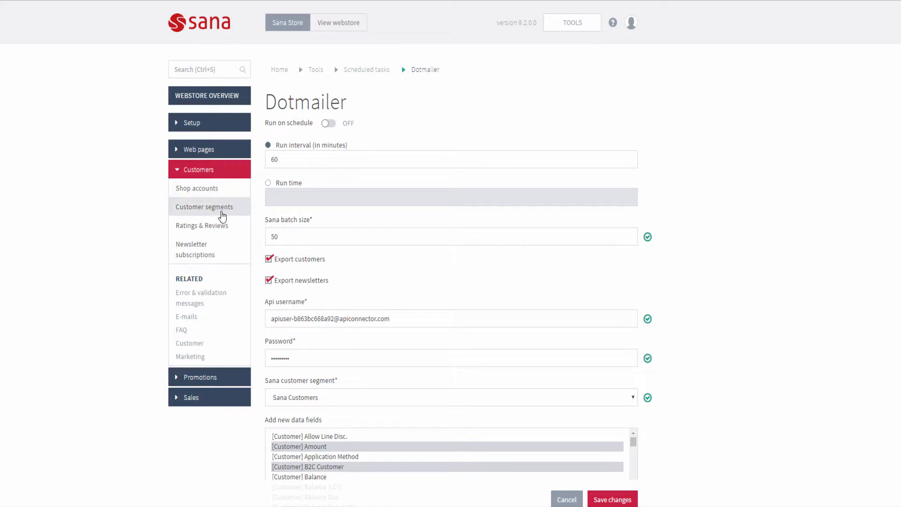
click(222, 215)
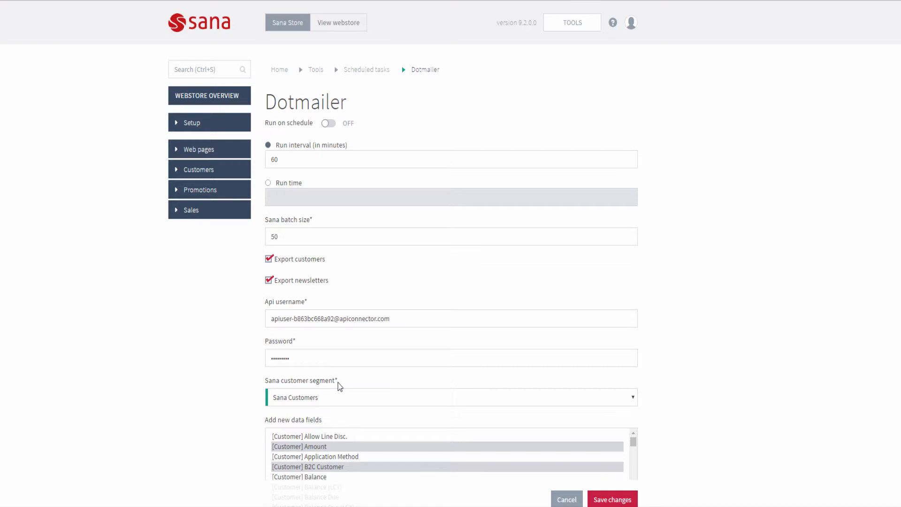
Examine the customer, shop account, statistics and basket fields available as new data fields in the Dotmailer task.
click(671, 441)
scroll(674, 440, down, 4)
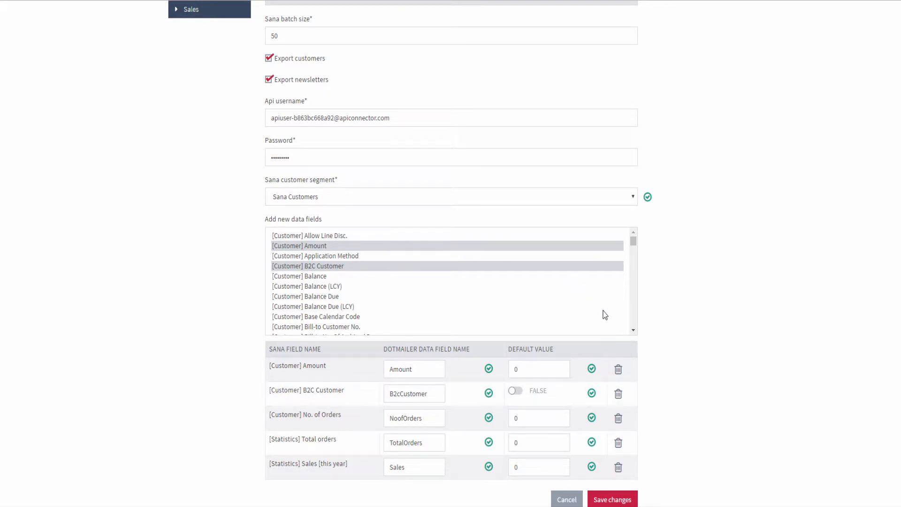
click(634, 330)
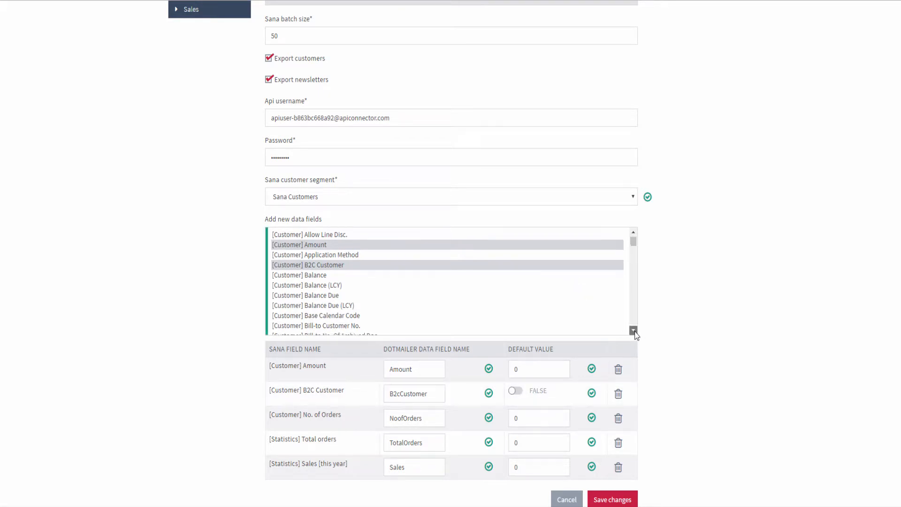
click(633, 330)
click(633, 330)
click(634, 330)
click(633, 331)
click(633, 330)
click(634, 331)
click(634, 330)
click(633, 330)
click(633, 331)
click(633, 331)
click(634, 331)
click(633, 330)
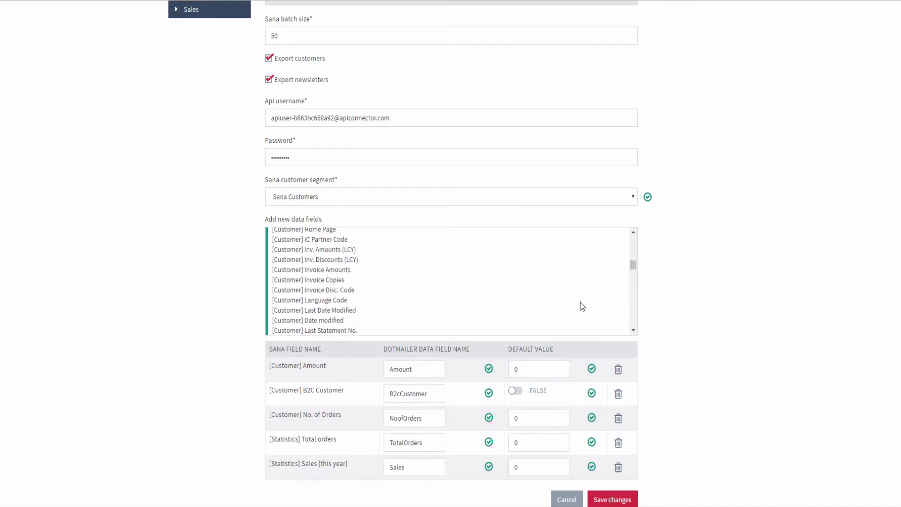
scroll(480, 275, down, 5)
scroll(480, 275, down, 10)
scroll(478, 273, down, 15)
scroll(476, 274, up, 2)
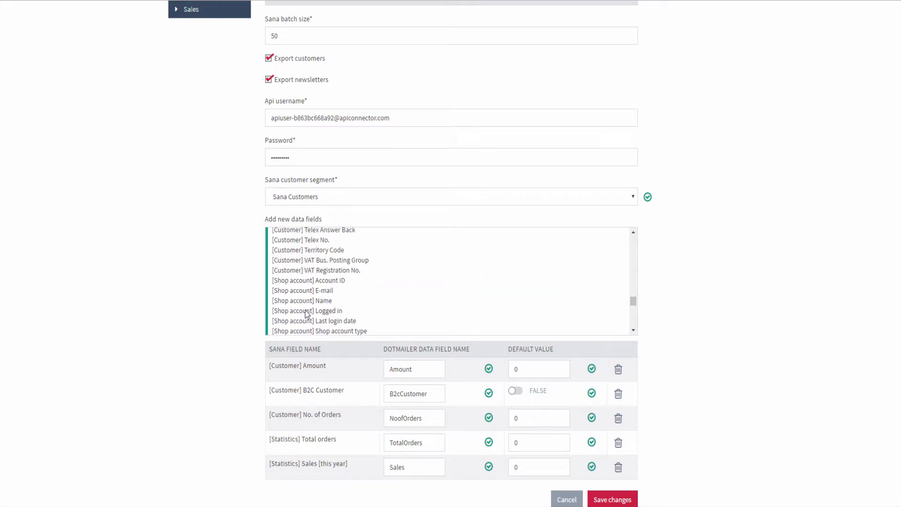
scroll(308, 314, down, 2)
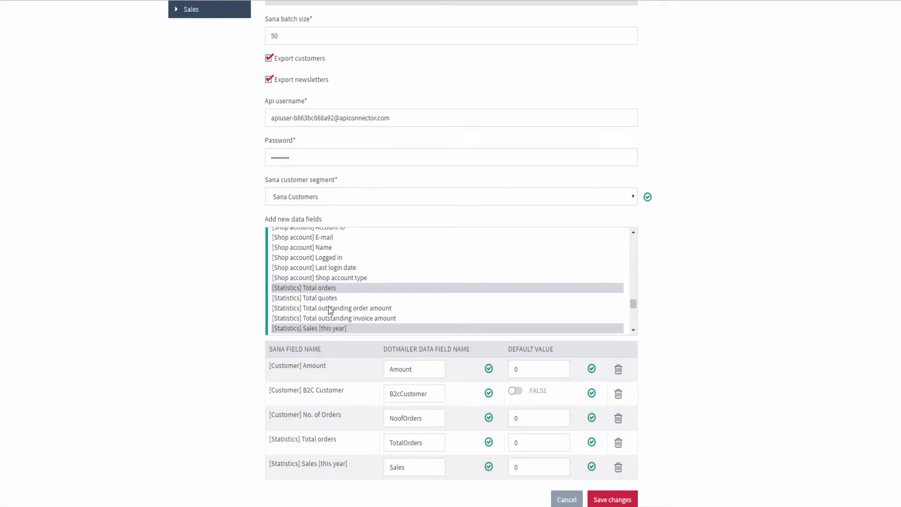
scroll(330, 311, down, 2)
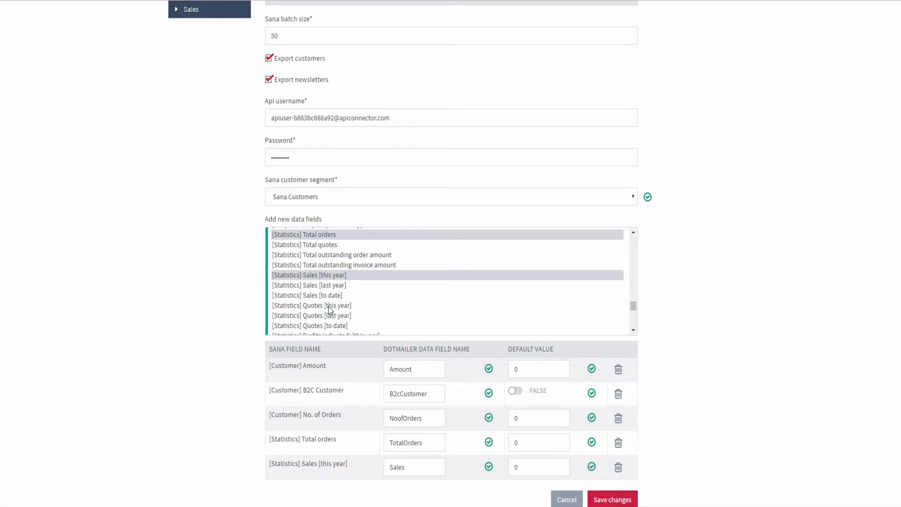
scroll(330, 310, down, 7)
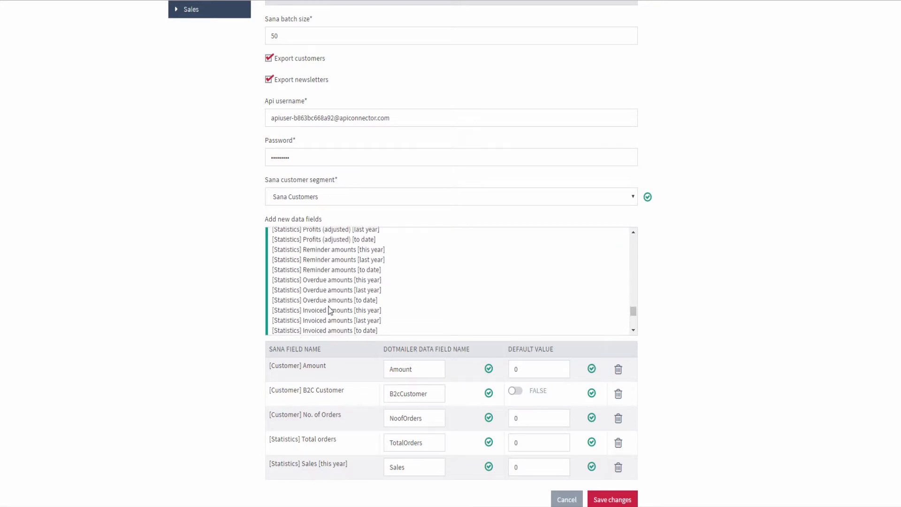
scroll(330, 310, down, 8)
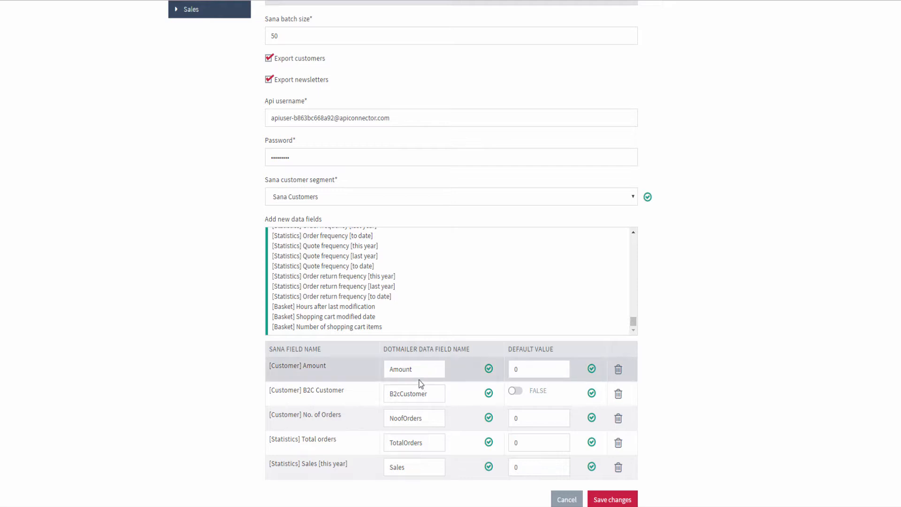
Check the Dotmailer data field names and default values of the selected Sana fields, and save the task settings.
click(428, 418)
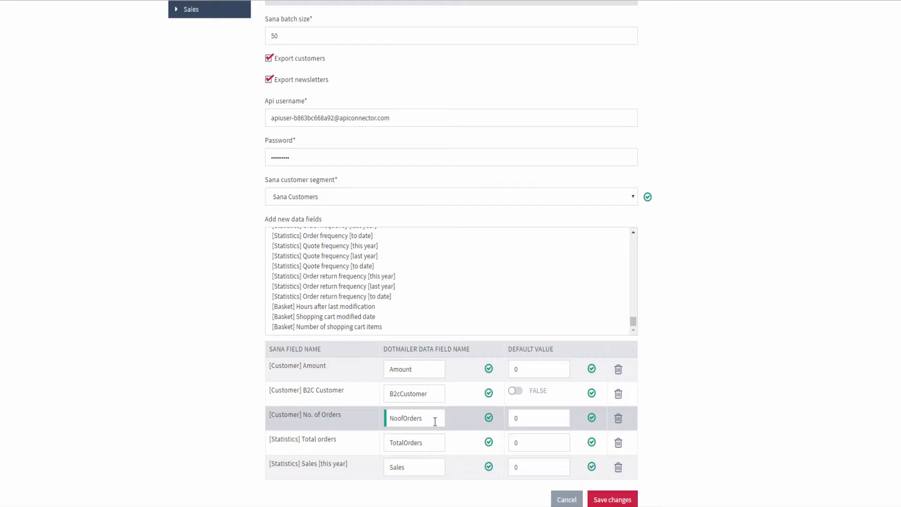
click(426, 464)
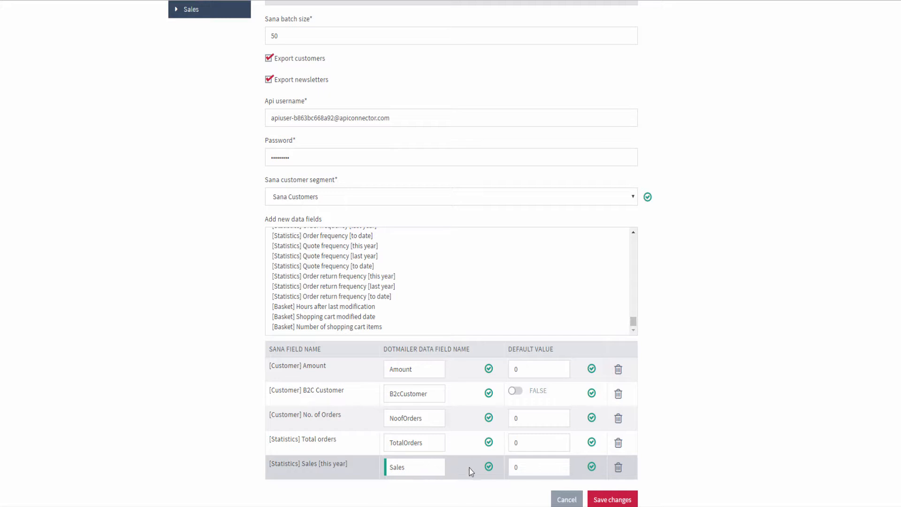
click(537, 371)
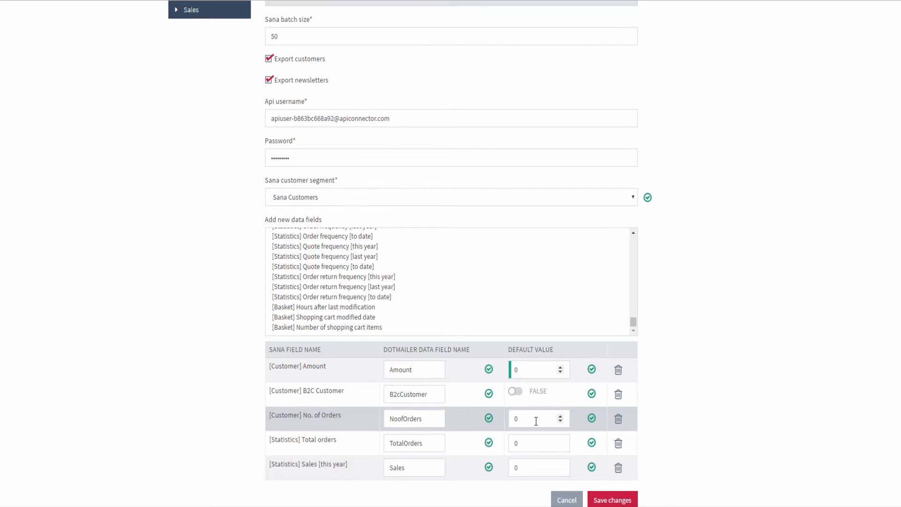
scroll(536, 421, up, 5)
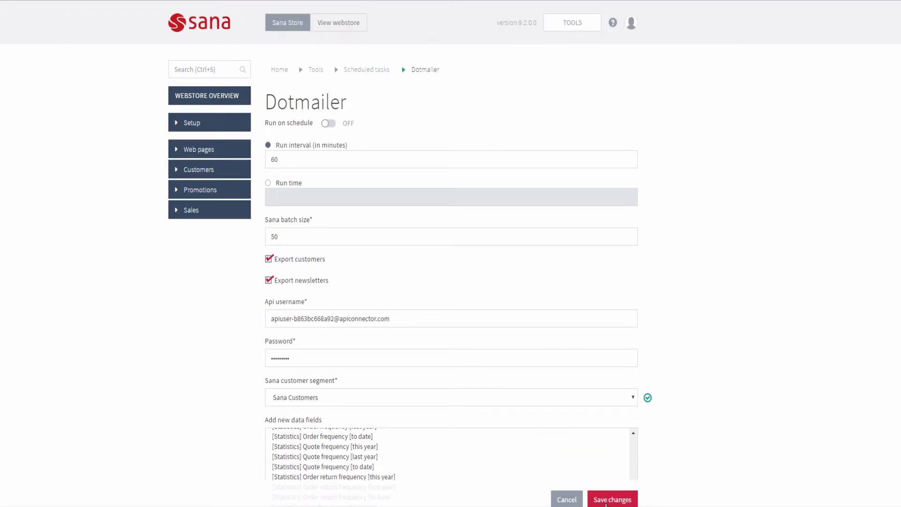
click(606, 500)
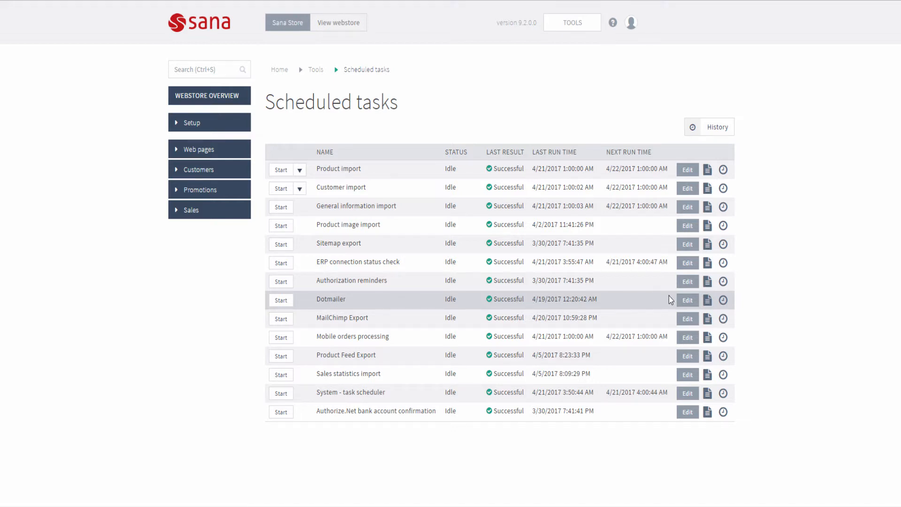
Reopen the Dotmailer scheduled task to check its customer segment setting.
click(688, 301)
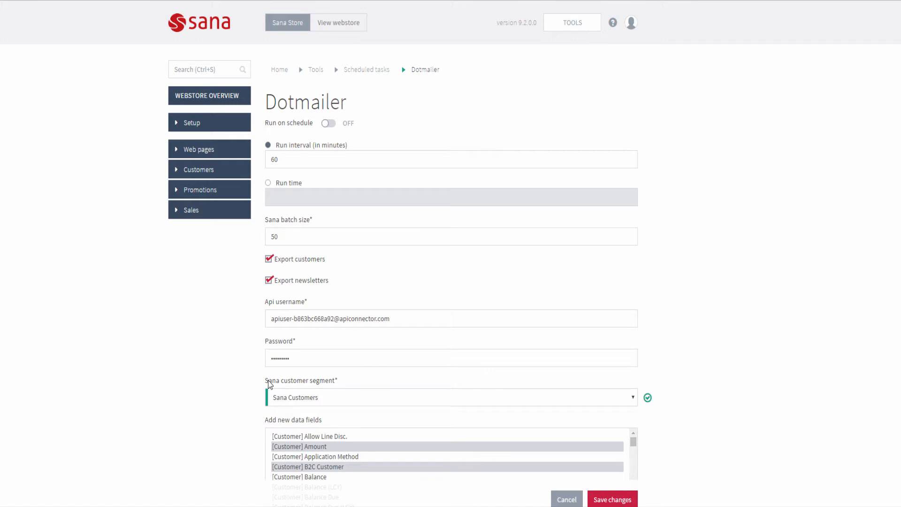
key(alt+Left)
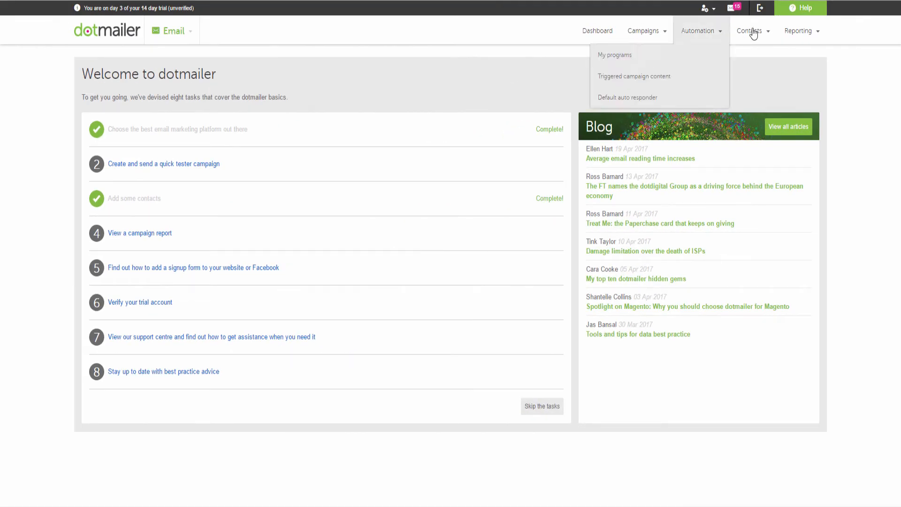
Switch to dotmailer and open the Sana Customers address book.
mouse_move(750, 31)
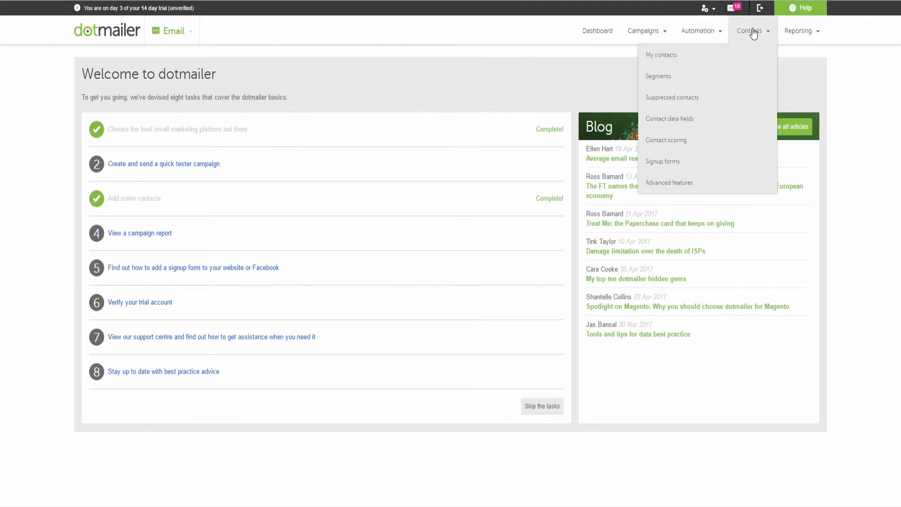
click(731, 57)
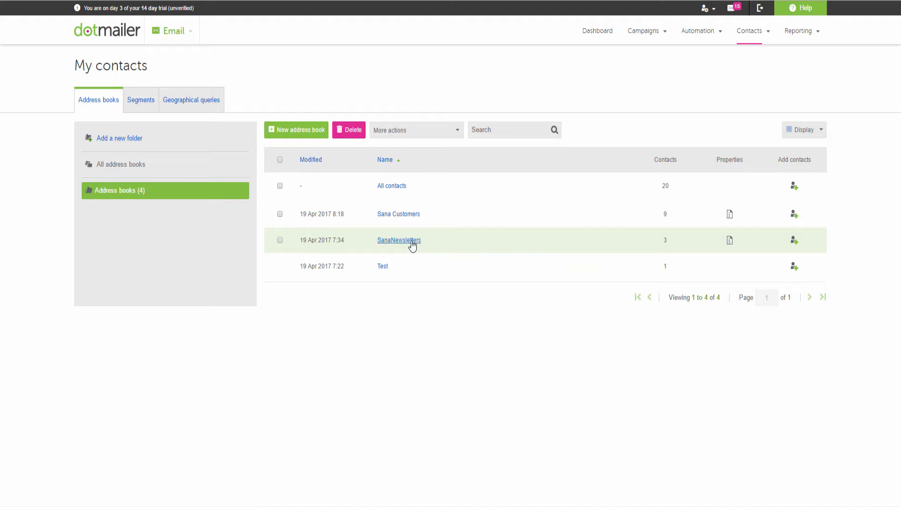
click(411, 217)
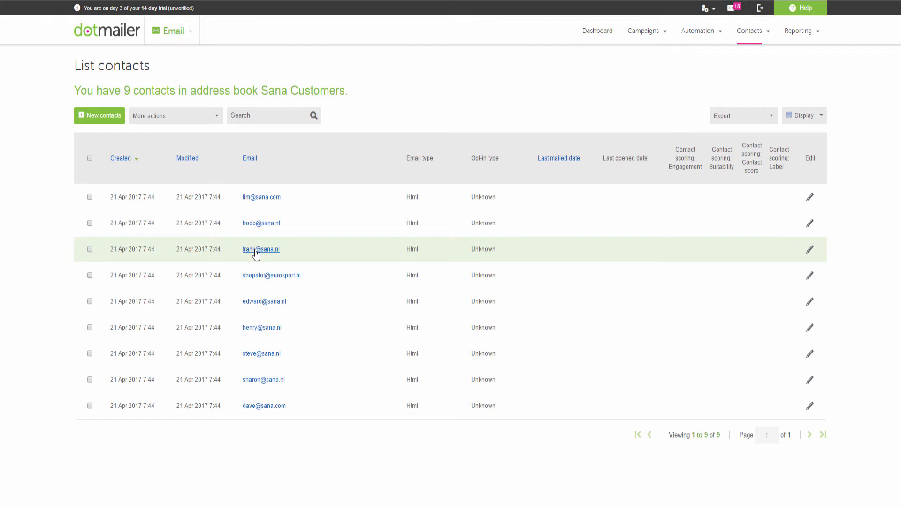
Open the third contact in the Sana Customers address book and examine all of its data fields.
click(255, 252)
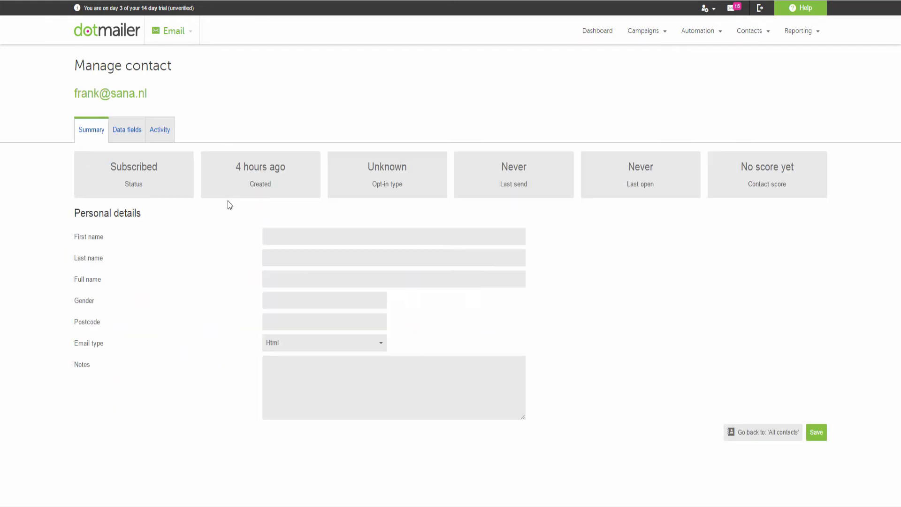
click(130, 131)
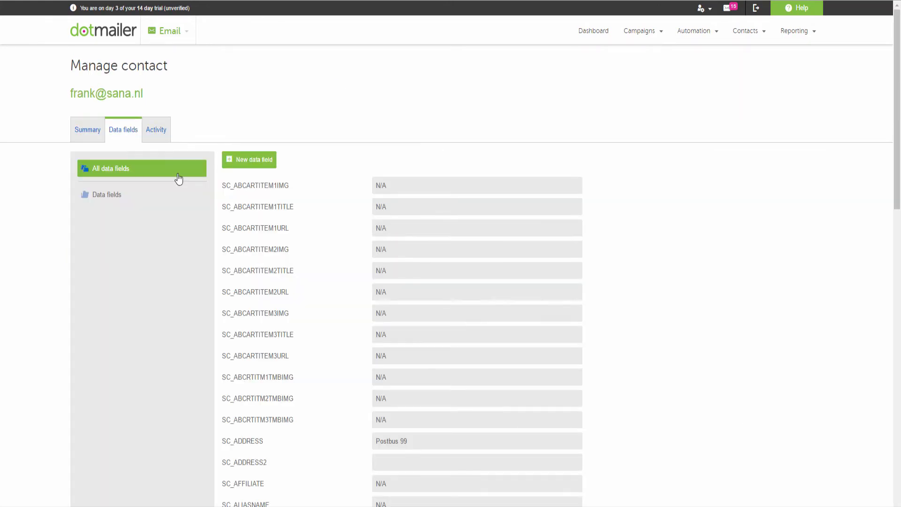
scroll(253, 275, down, 8)
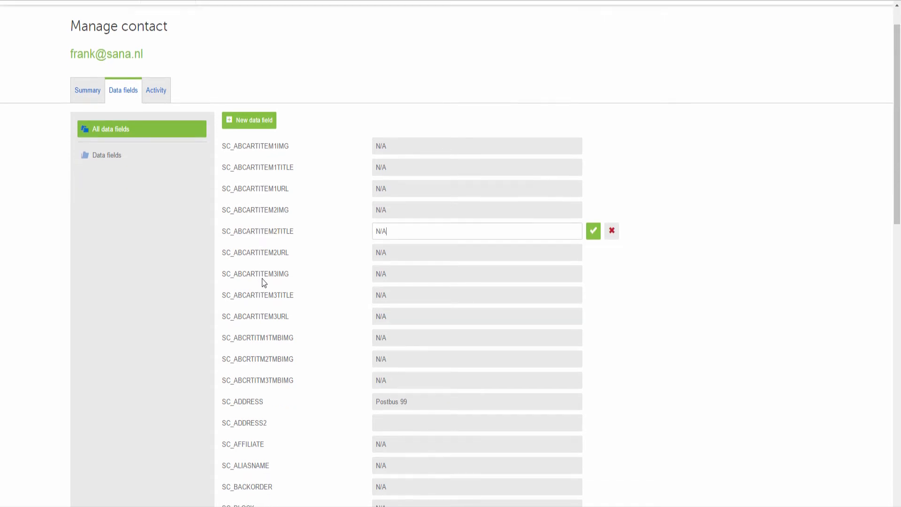
scroll(262, 279, down, 2)
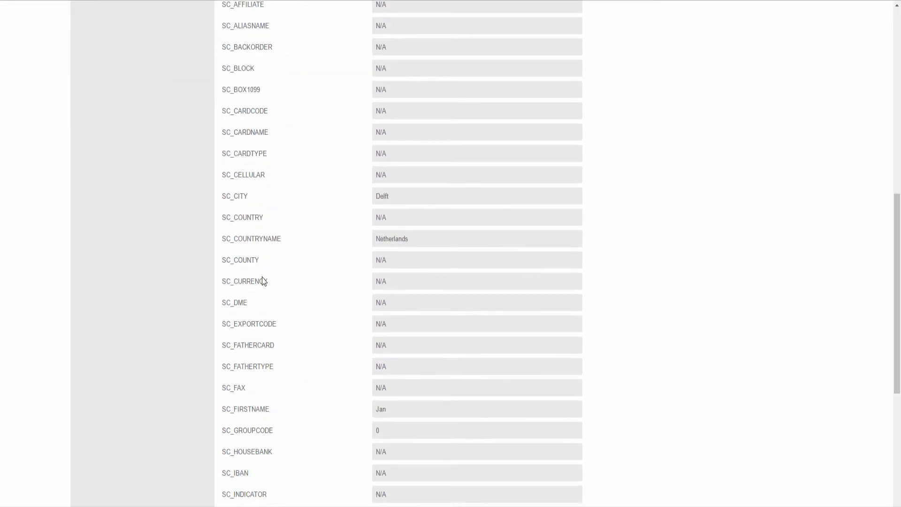
Examine the contact's remaining data fields from SC_COUNTRYNAME through SC_ZIPCODE, including last login, order count and revenue to date.
click(260, 238)
scroll(271, 271, down, 1)
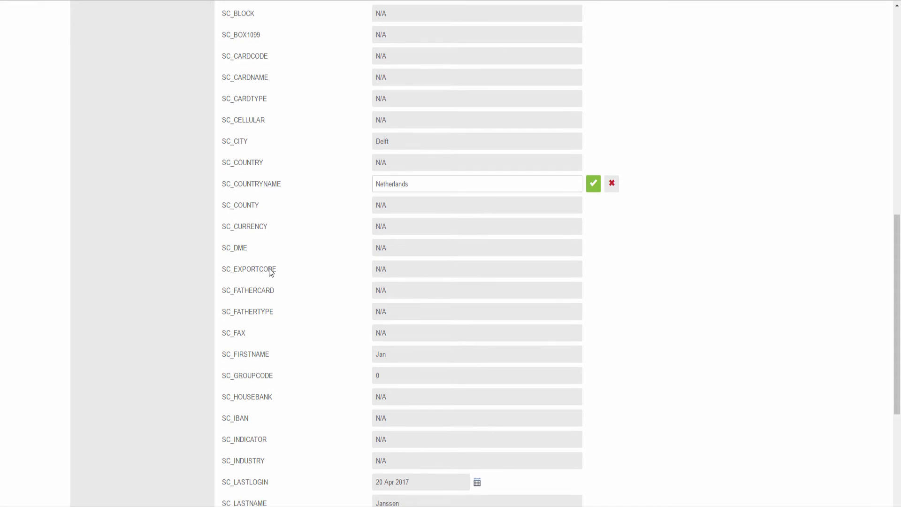
scroll(270, 272, down, 2)
scroll(271, 271, down, 2)
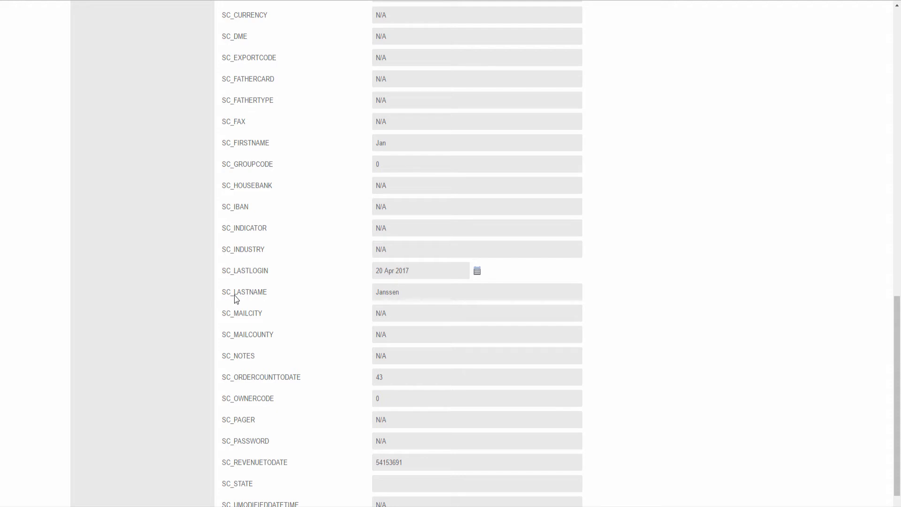
scroll(236, 300, down, 2)
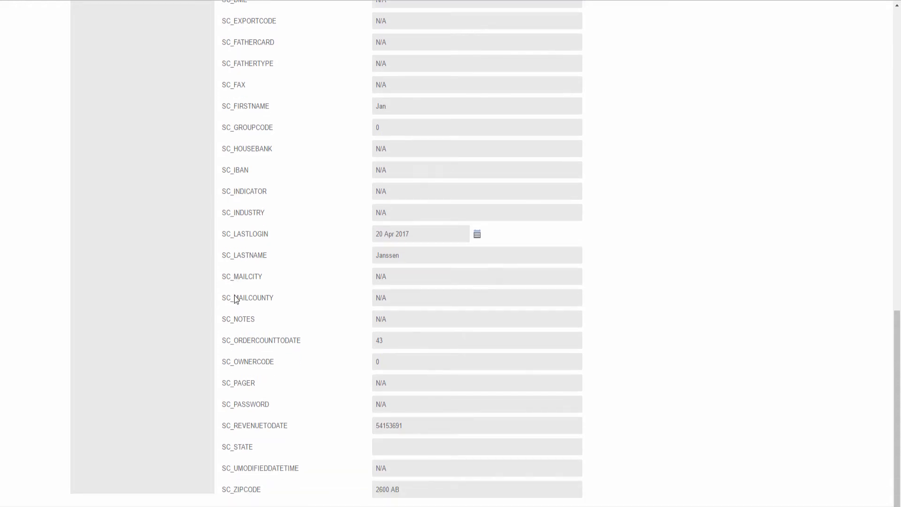
scroll(236, 299, up, 10)
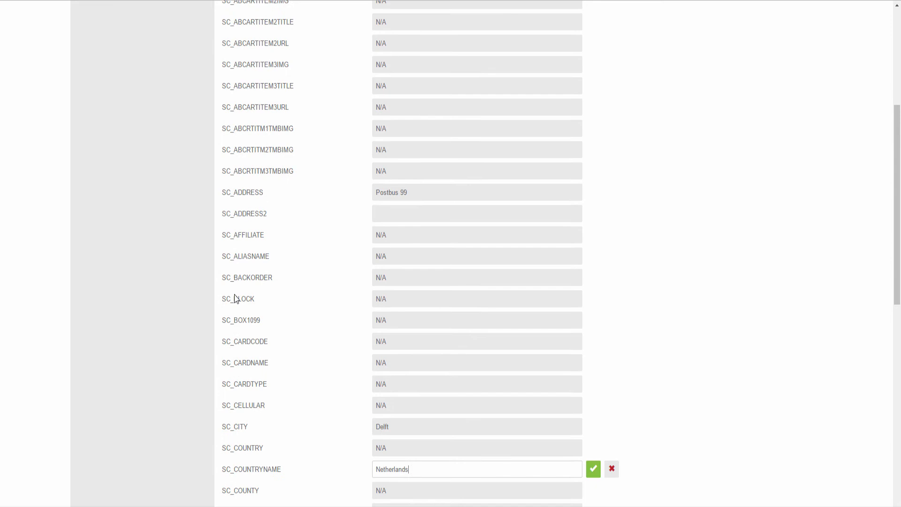
scroll(237, 299, up, 5)
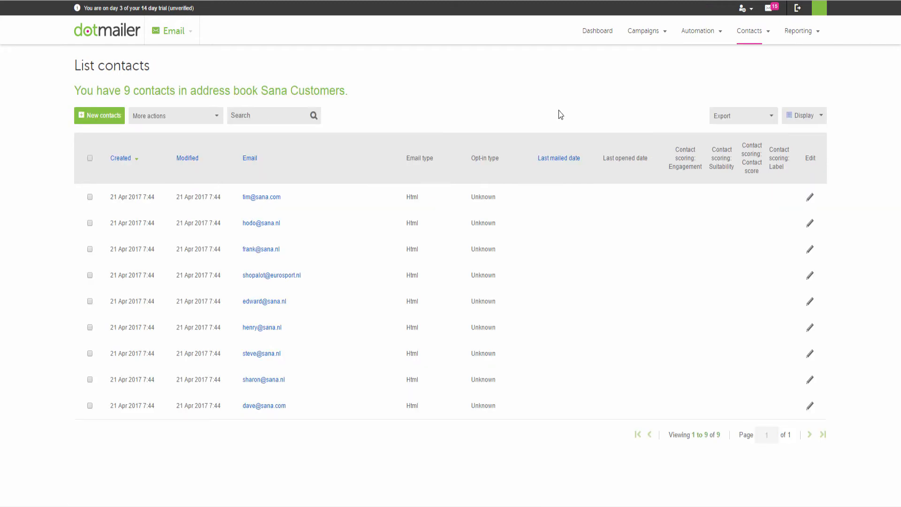
Return to the list of address books in My contacts and open the SanaNewsletters address book.
click(749, 38)
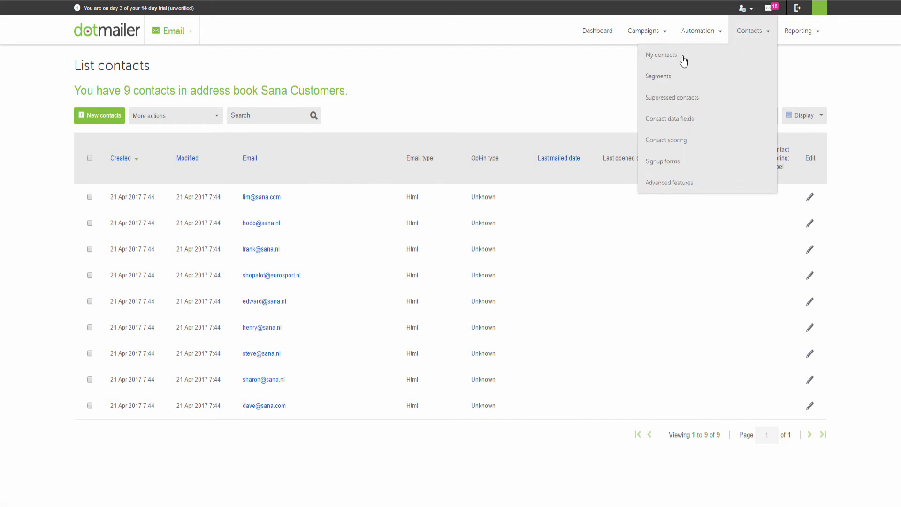
click(661, 55)
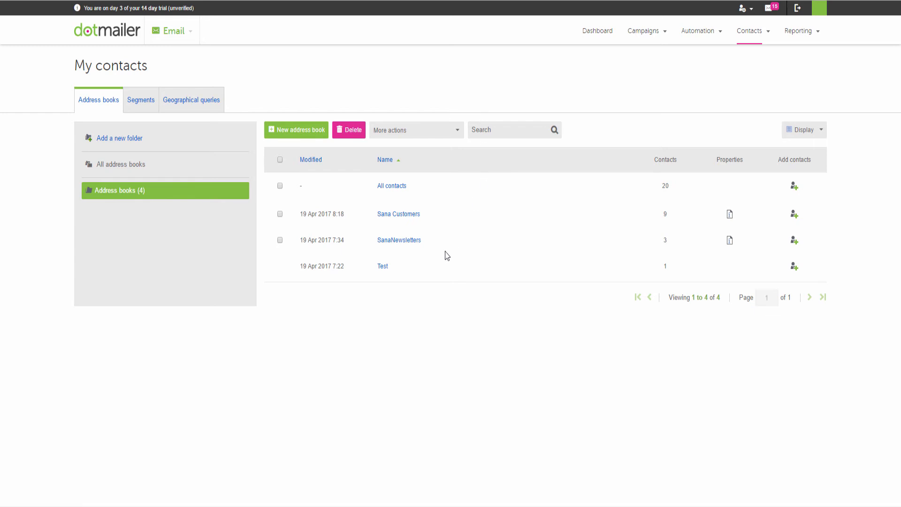
click(407, 241)
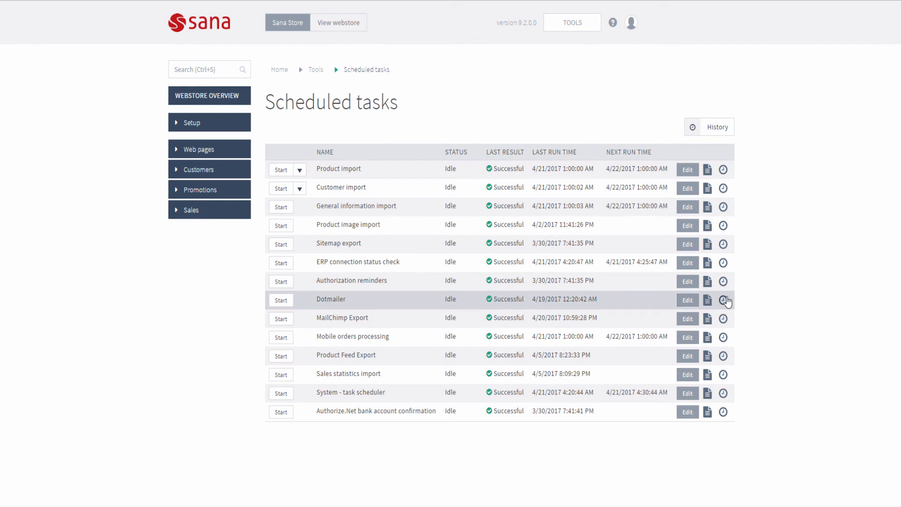
In Sana's scheduled tasks, open the Dotmailer history and check the bulk export status in the 4/18/2017 11:45:32 PM log.
click(724, 300)
scroll(561, 344, down, 2)
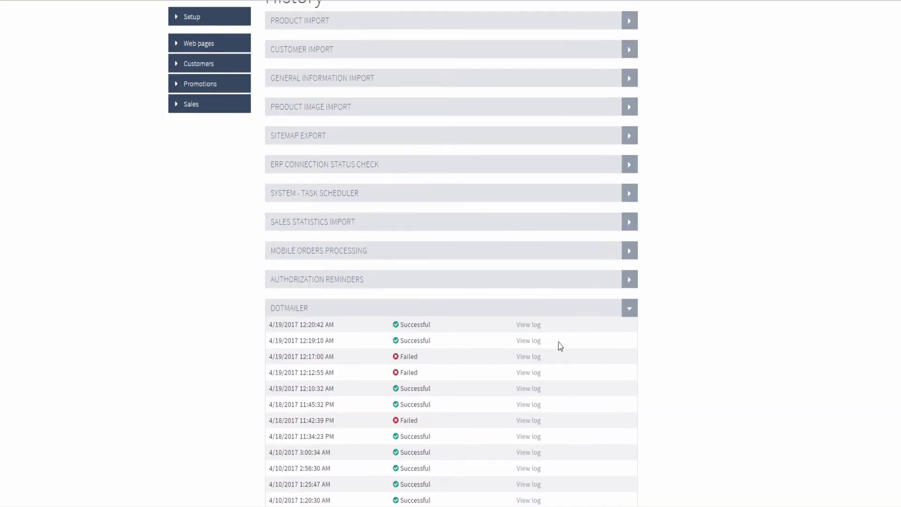
click(528, 404)
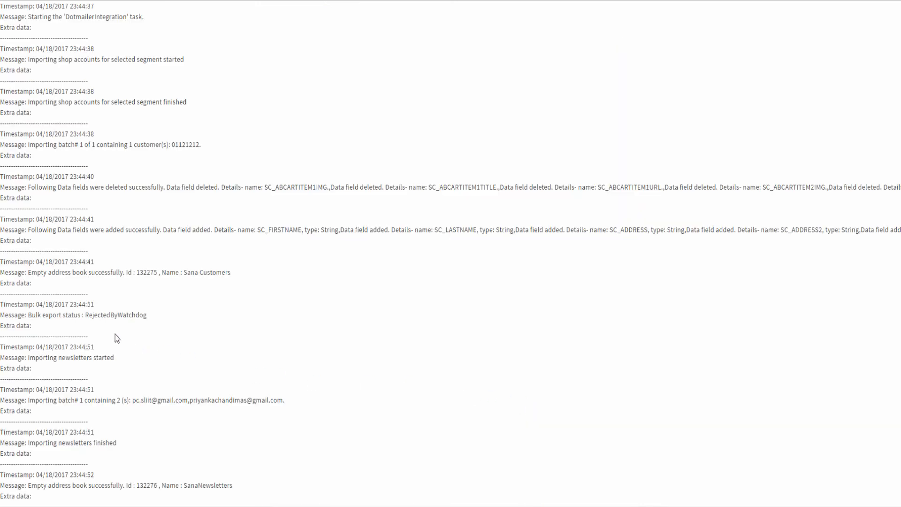
double_click(104, 315)
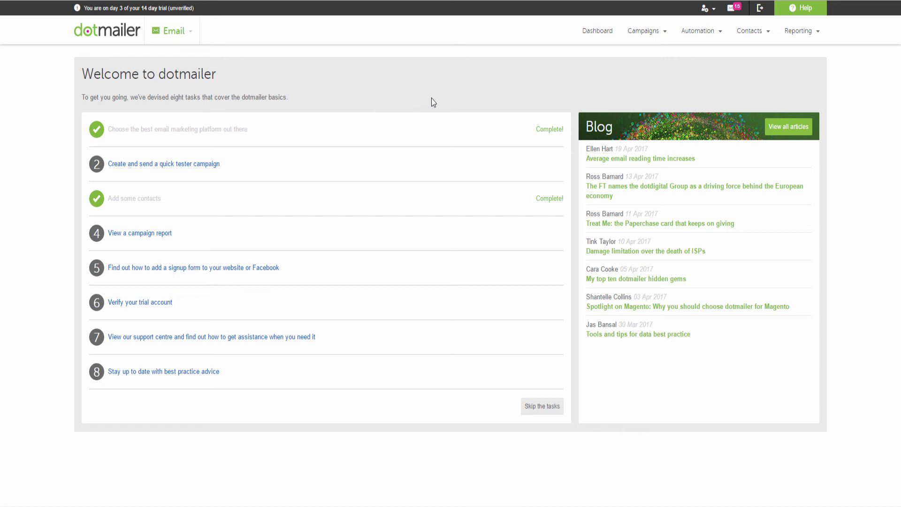
Switch to dotmailer, view the My campaigns overview and start a new campaign.
mouse_move(634, 42)
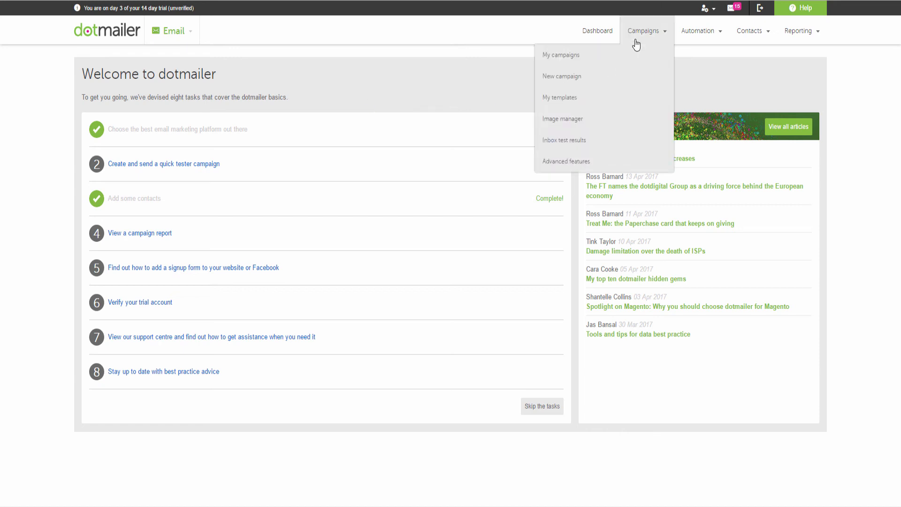
click(610, 66)
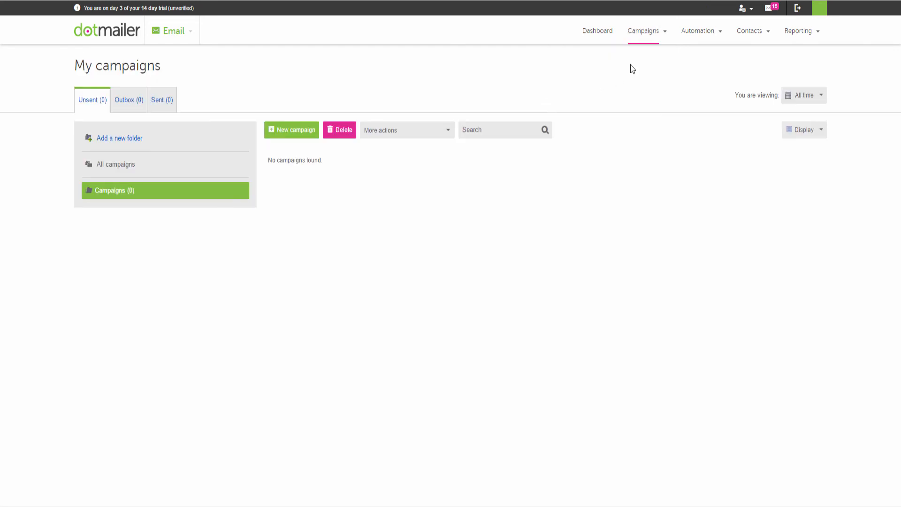
mouse_move(646, 36)
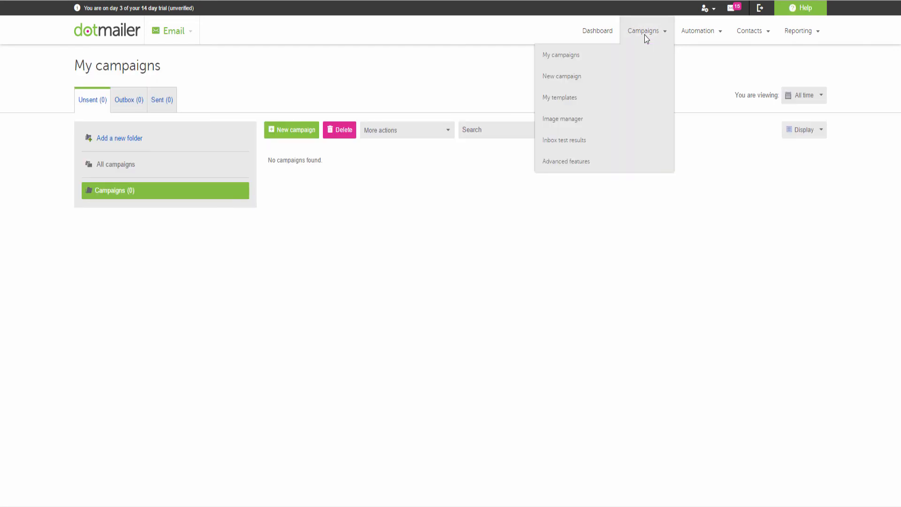
click(607, 83)
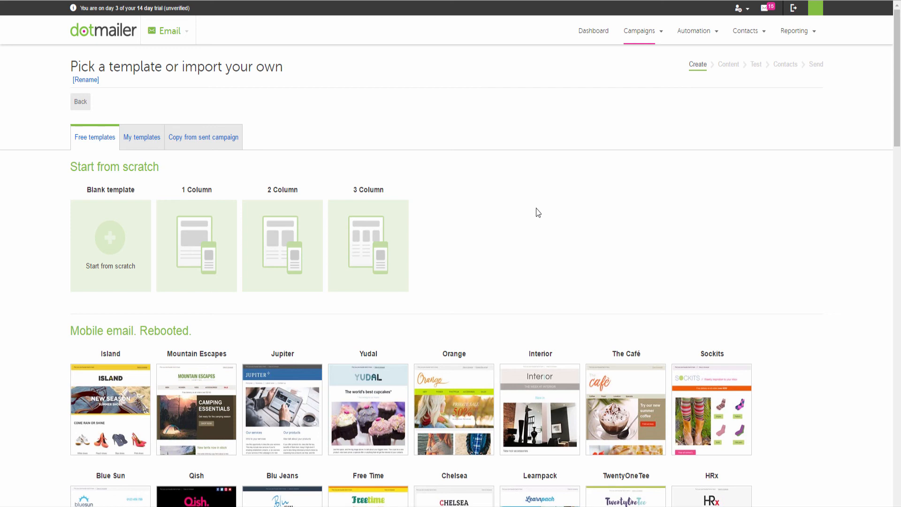
Examine the free campaign templates in the mobile email, Newsletter, Promotional, Events and eCommerce categories.
scroll(559, 217, down, 3)
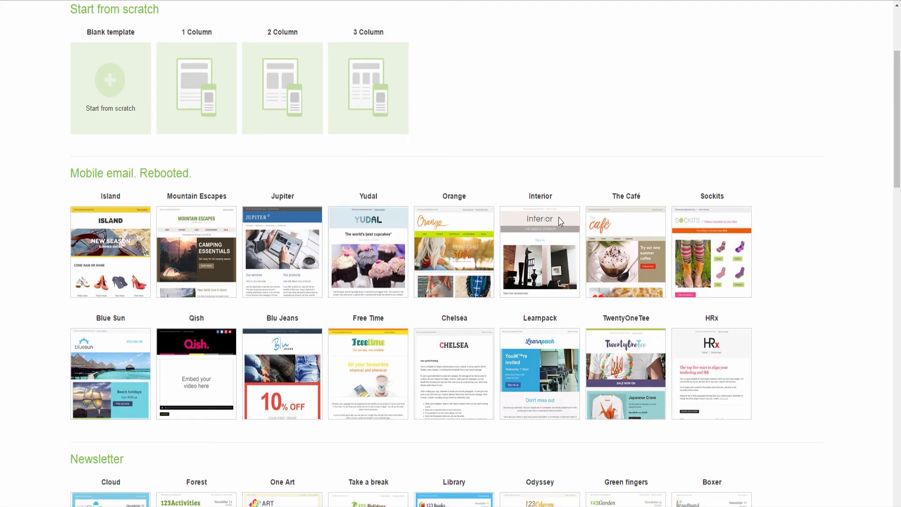
scroll(601, 227, down, 2)
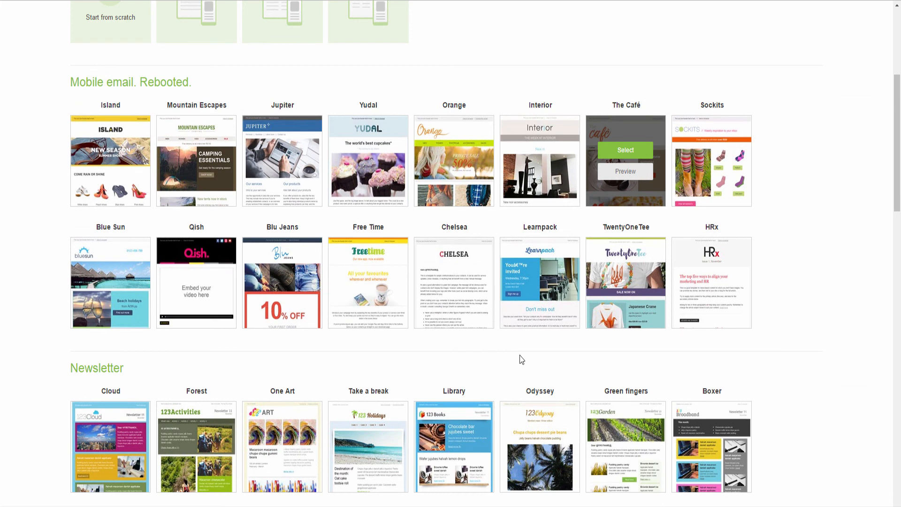
scroll(521, 359, down, 5)
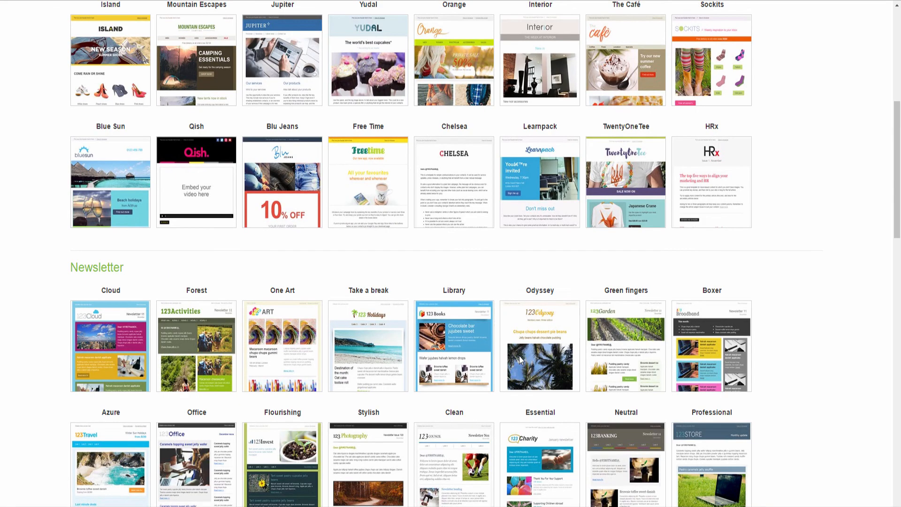
scroll(520, 361, down, 3)
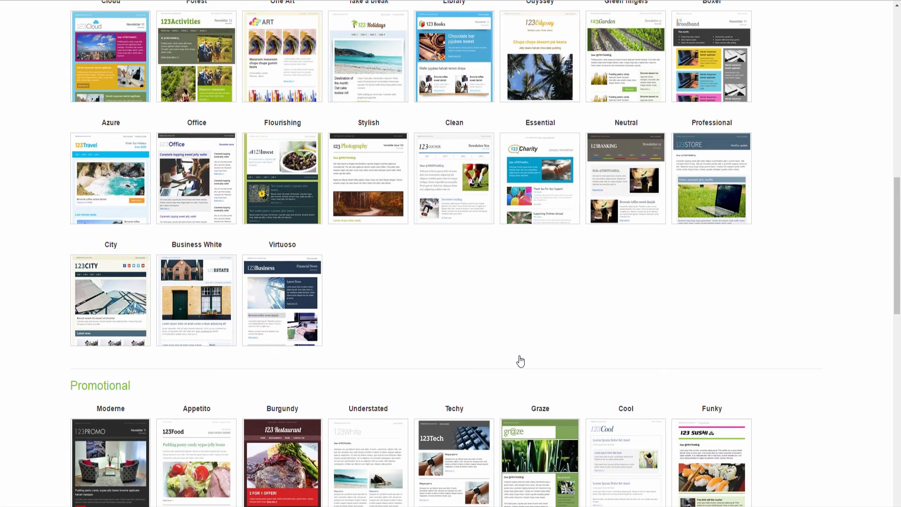
scroll(519, 356, down, 3)
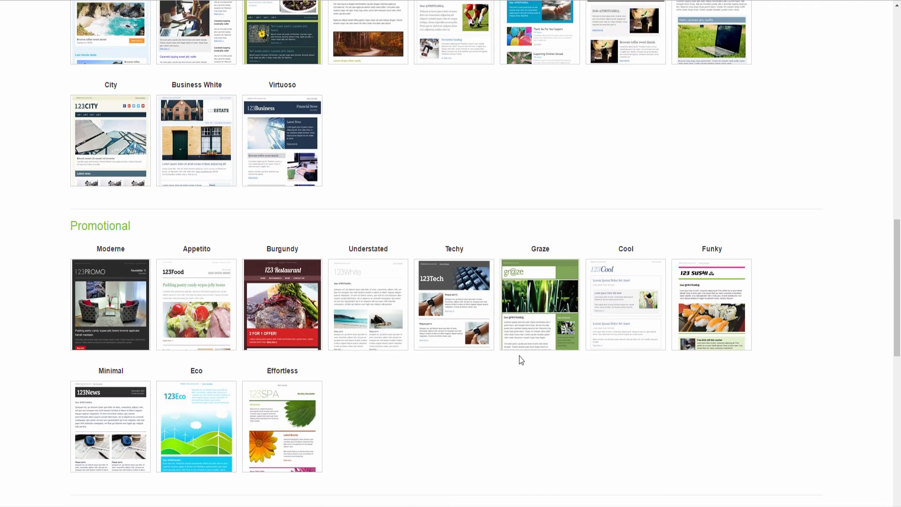
scroll(521, 360, down, 2)
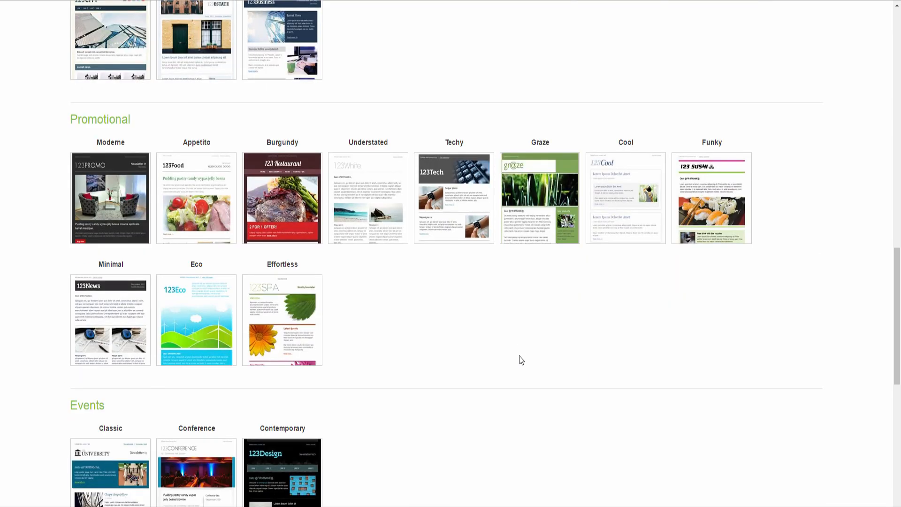
scroll(520, 360, down, 4)
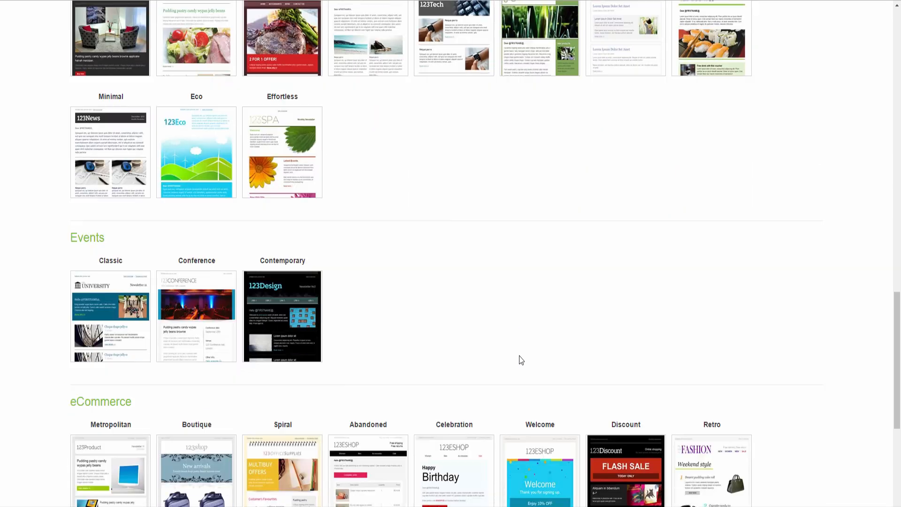
scroll(520, 360, down, 2)
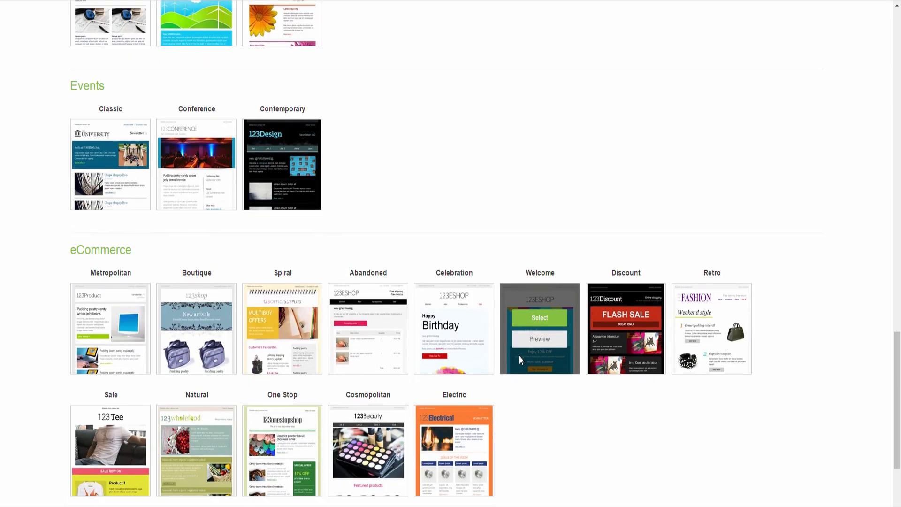
scroll(520, 359, down, 2)
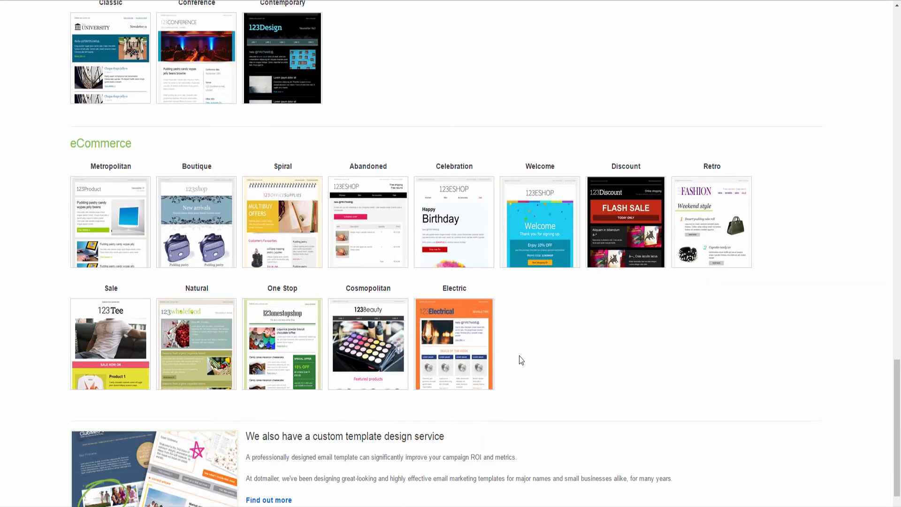
scroll(520, 360, down, 1)
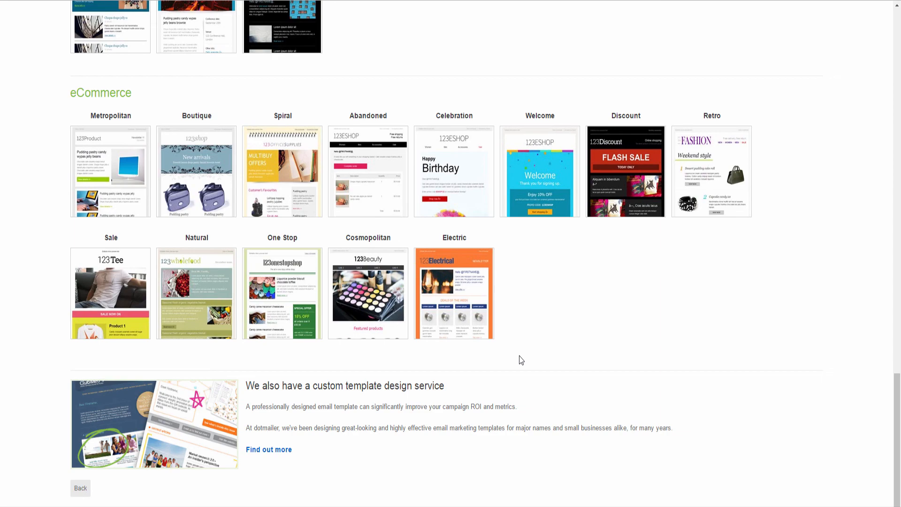
scroll(519, 357, up, 20)
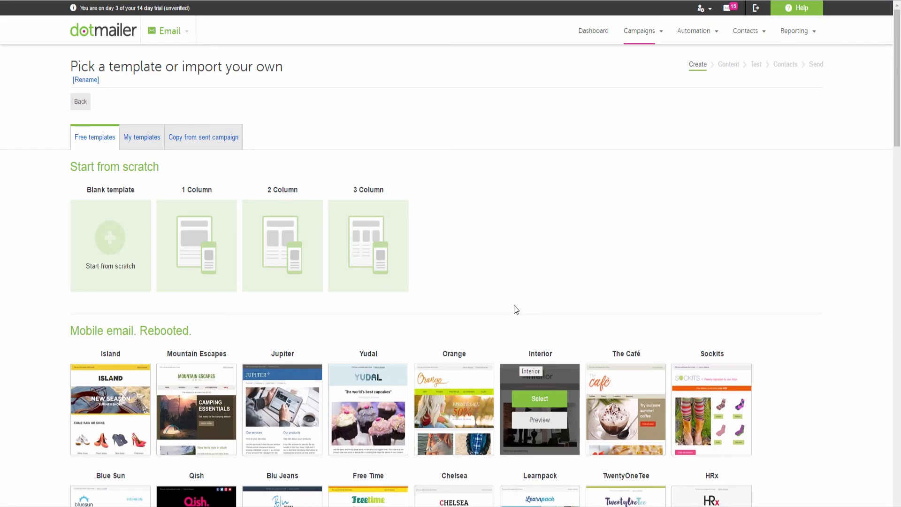